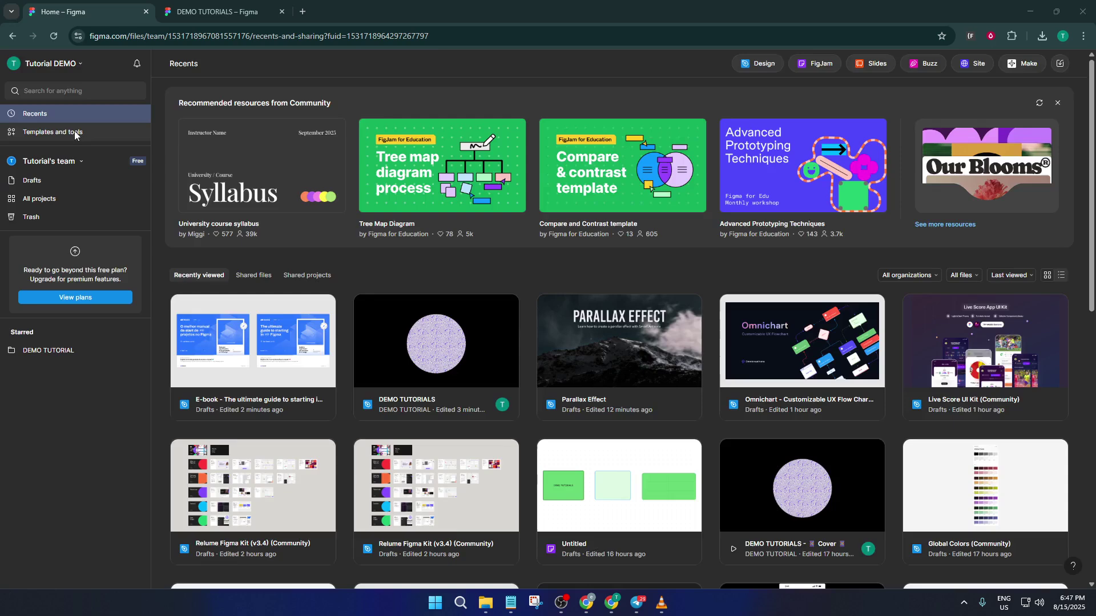
- Search the Figma Community templates and tools for 'e-book'
{"action": "left_click", "coordinate": [74, 131]}
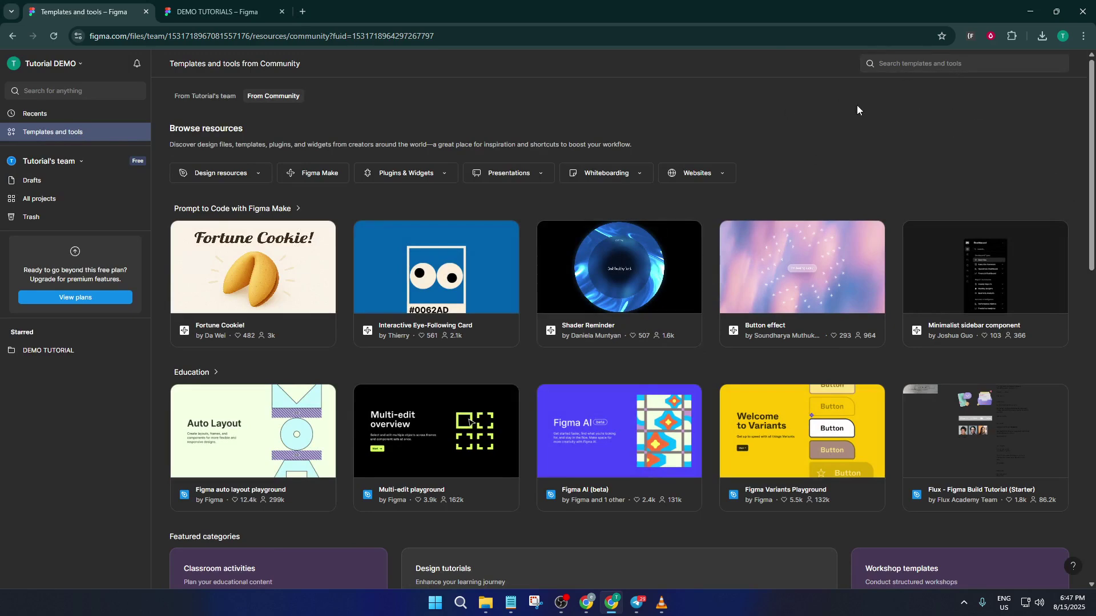
{"action": "left_click", "coordinate": [950, 64]}
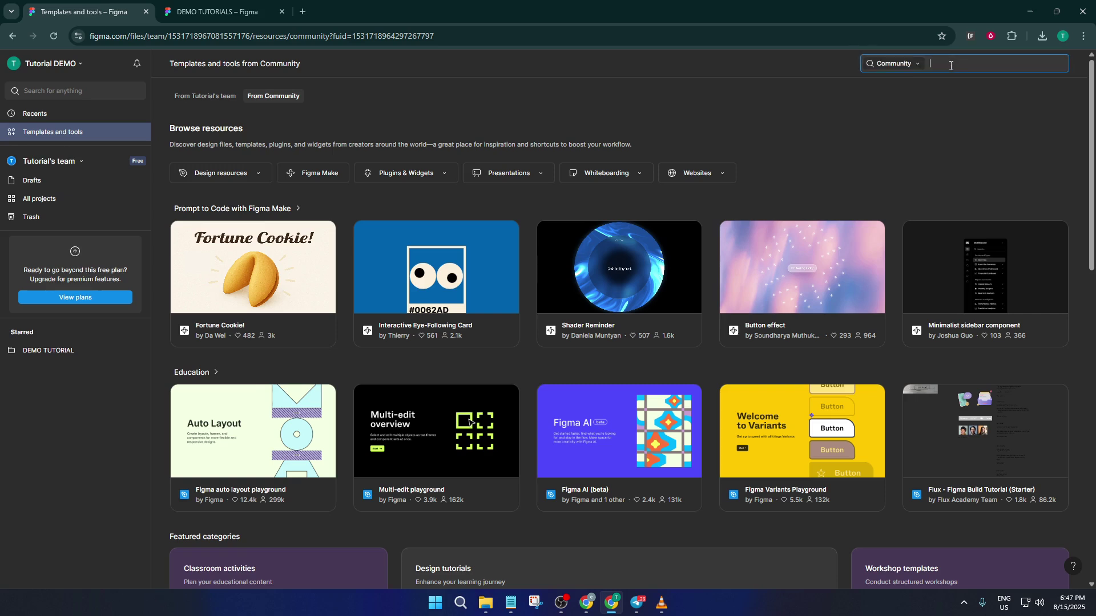
{"action": "type", "text": "e-book"}
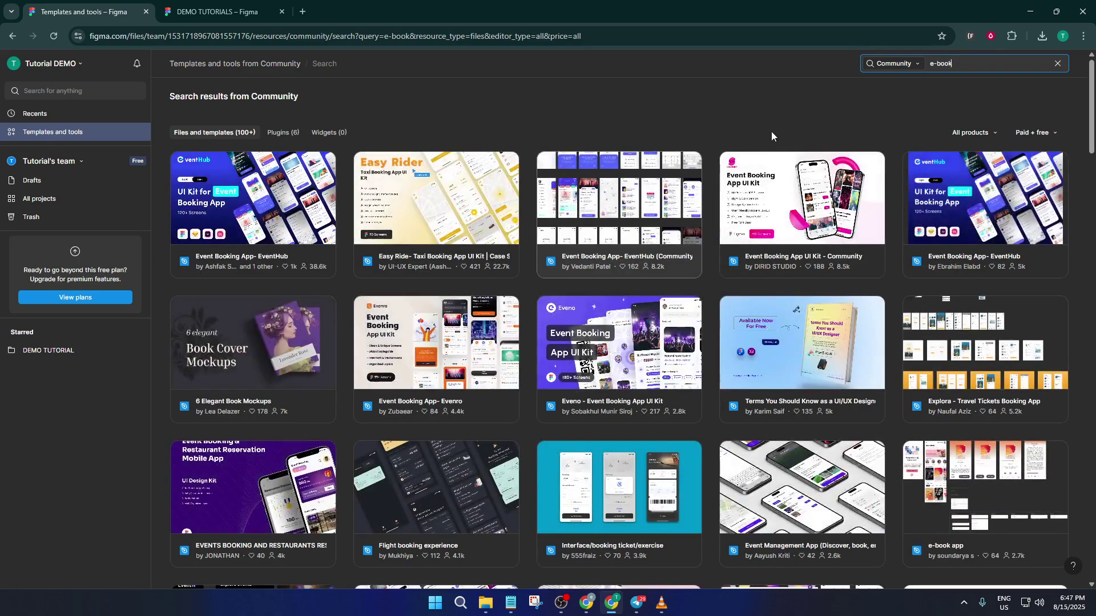
- Scroll through the e-book results to find the ultimate guide e-book template
{"action": "scroll", "coordinate": [676, 217], "scroll_direction": "down", "scroll_amount": 2}
{"action": "scroll", "coordinate": [670, 239], "scroll_direction": "down", "scroll_amount": 9}
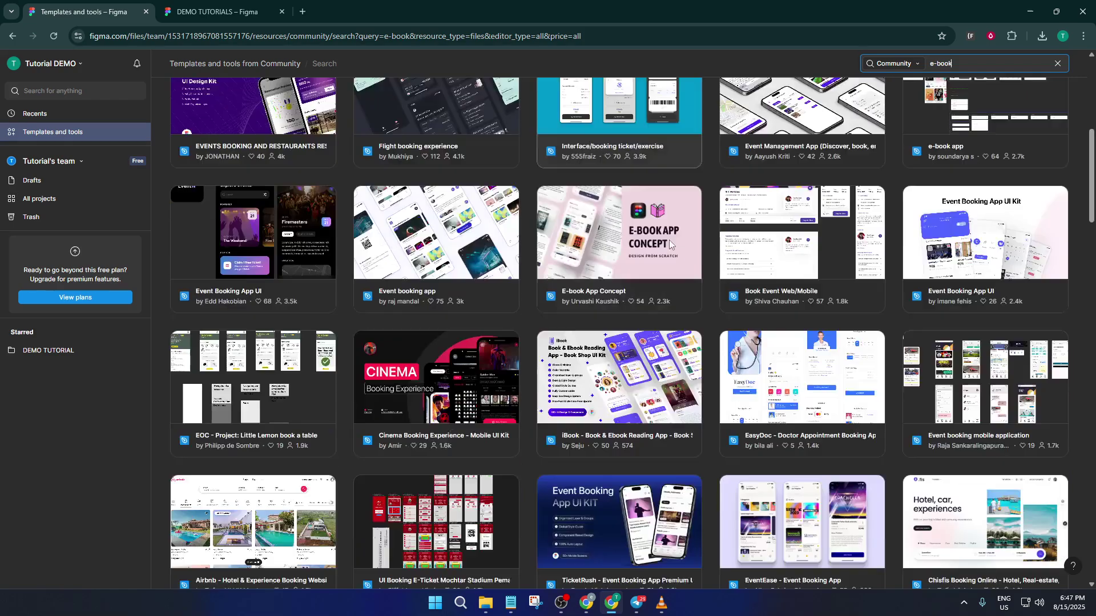
{"action": "scroll", "coordinate": [668, 242], "scroll_direction": "down", "scroll_amount": 5}
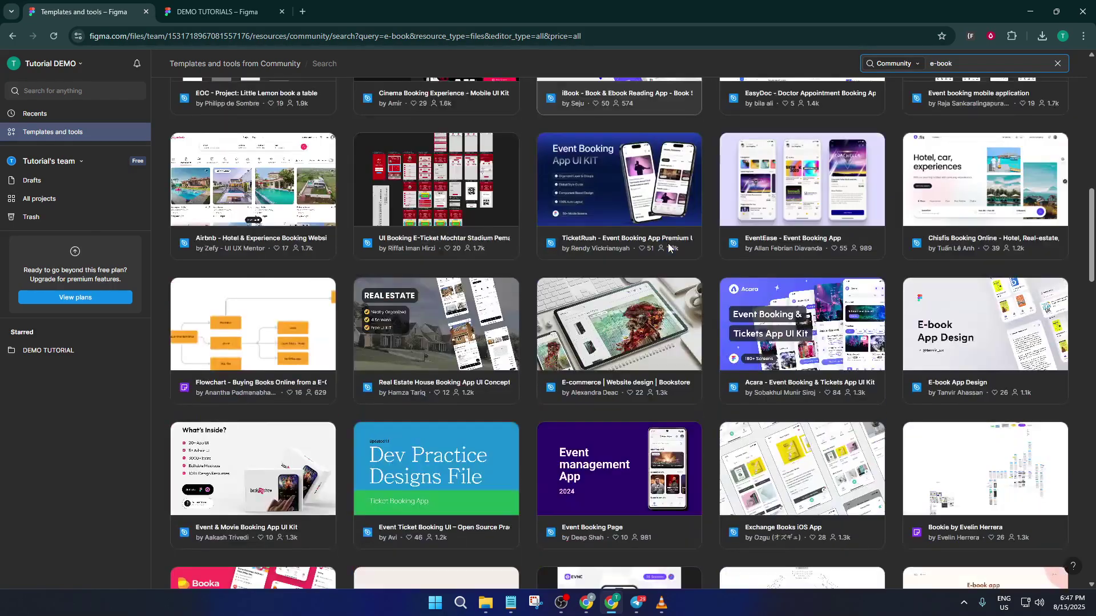
{"action": "scroll", "coordinate": [792, 295], "scroll_direction": "down", "scroll_amount": 2}
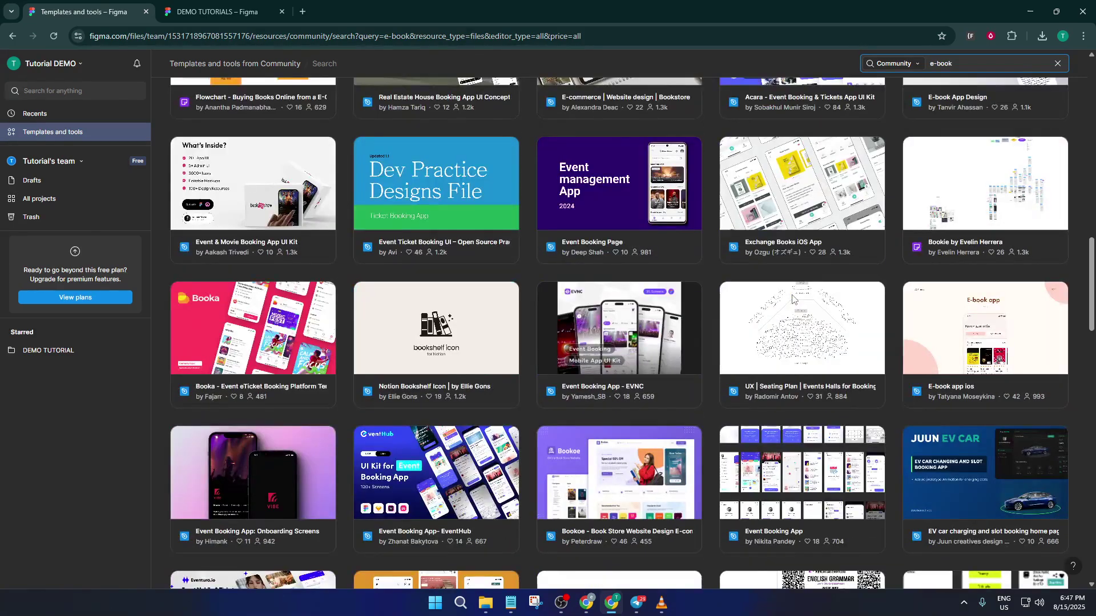
{"action": "scroll", "coordinate": [792, 302], "scroll_direction": "down", "scroll_amount": 5}
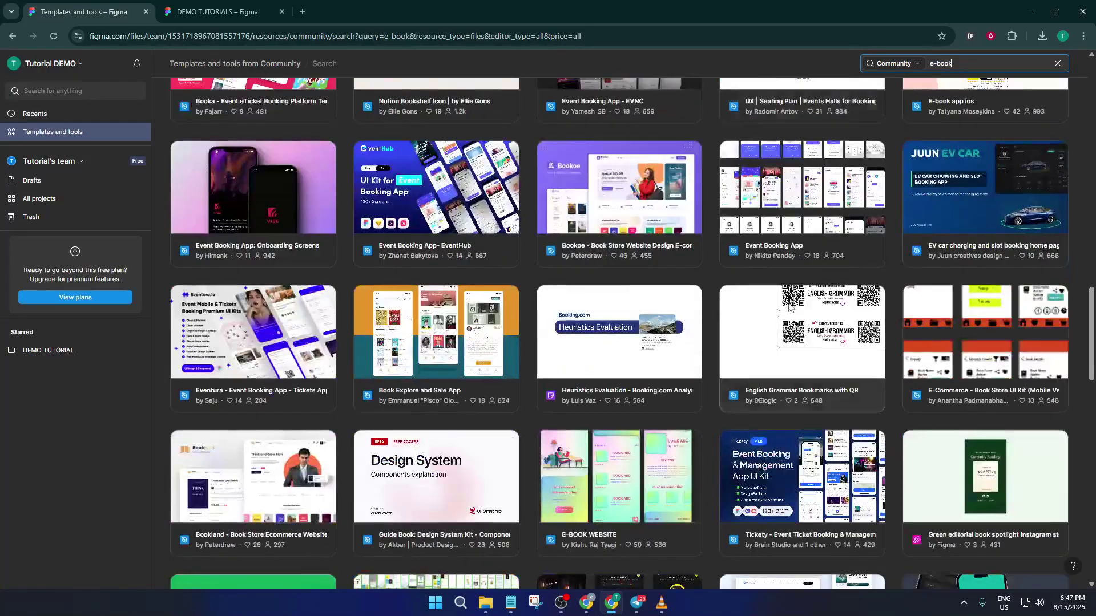
{"action": "scroll", "coordinate": [790, 302], "scroll_direction": "down", "scroll_amount": 5}
{"action": "scroll", "coordinate": [789, 307], "scroll_direction": "down", "scroll_amount": 5}
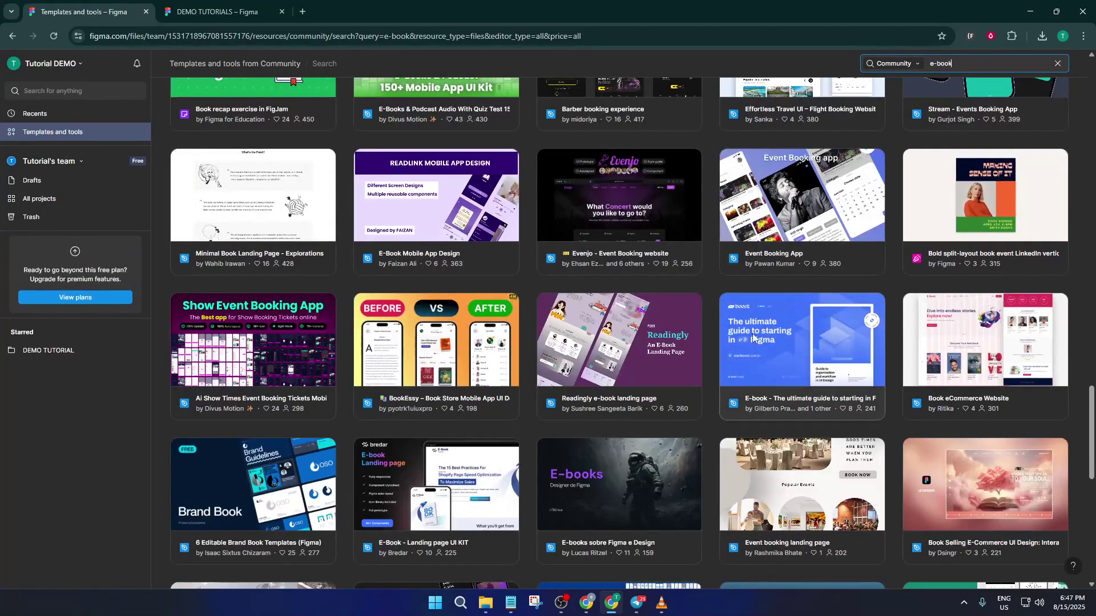
{"action": "scroll", "coordinate": [757, 339], "scroll_direction": "down", "scroll_amount": 2}
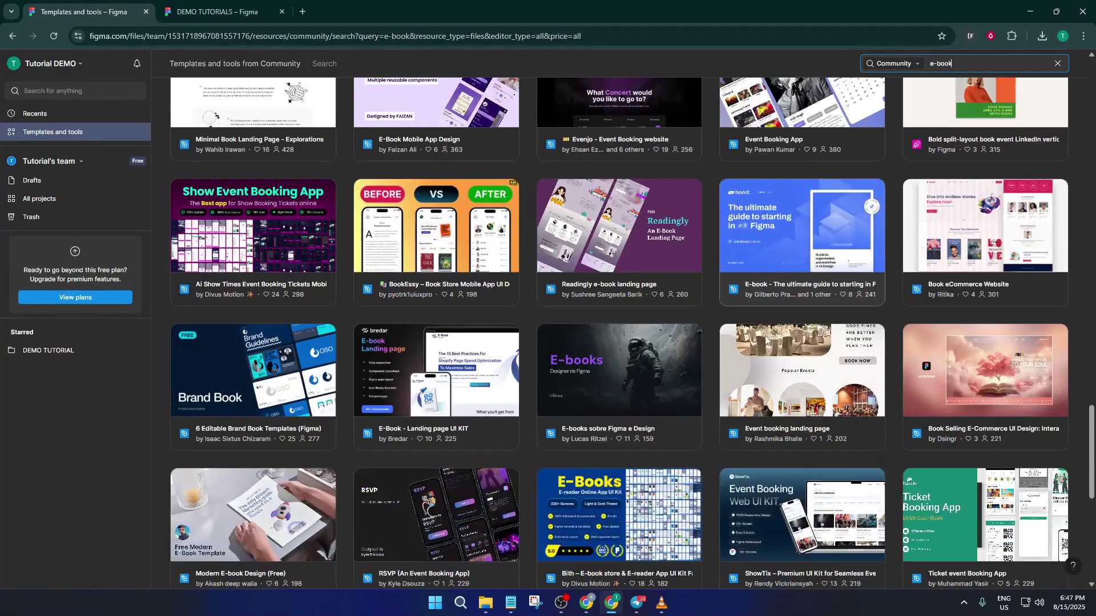
- Open the 'E-book - The ultimate guide to starting in Figma' template as a Drafts copy
{"action": "left_click", "coordinate": [813, 236]}
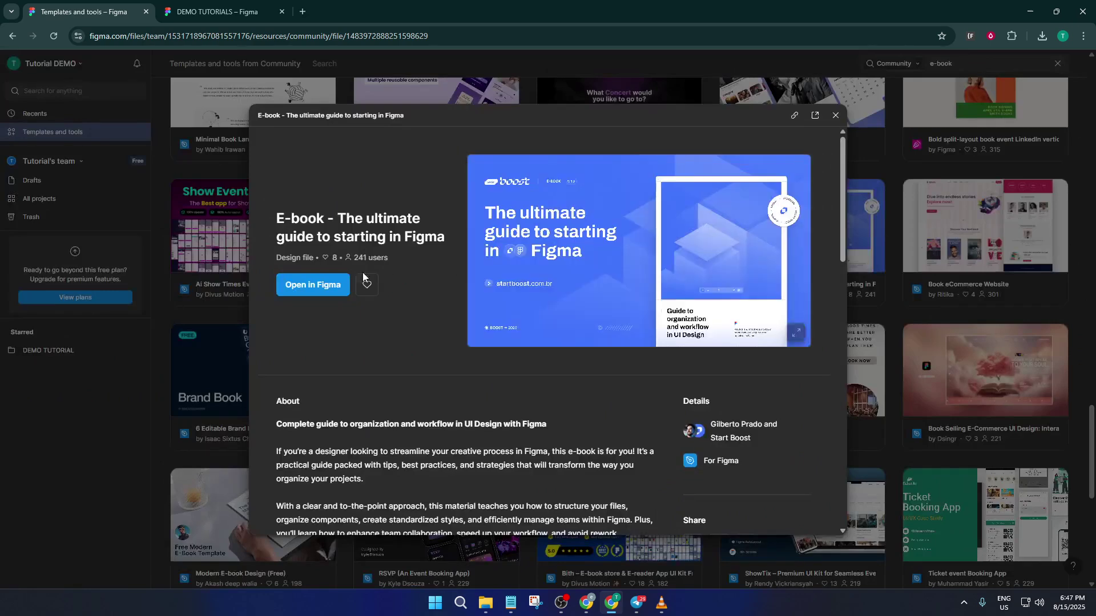
{"action": "left_click", "coordinate": [323, 284]}
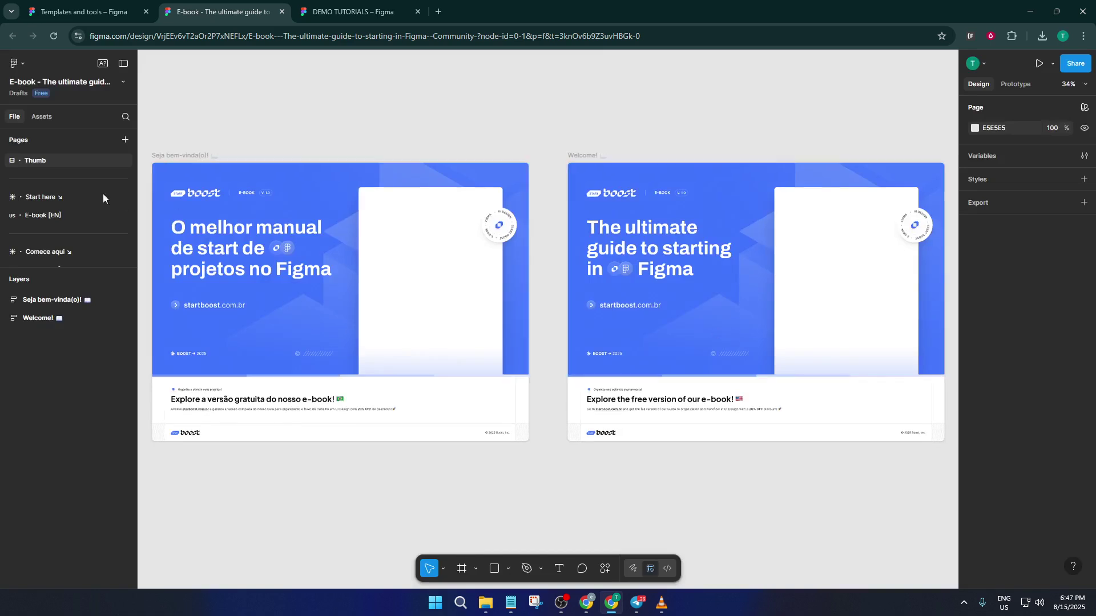
- On the E-book [EN] page, inspect the blue cover frame 01 and its image fill
{"action": "left_click", "coordinate": [106, 216]}
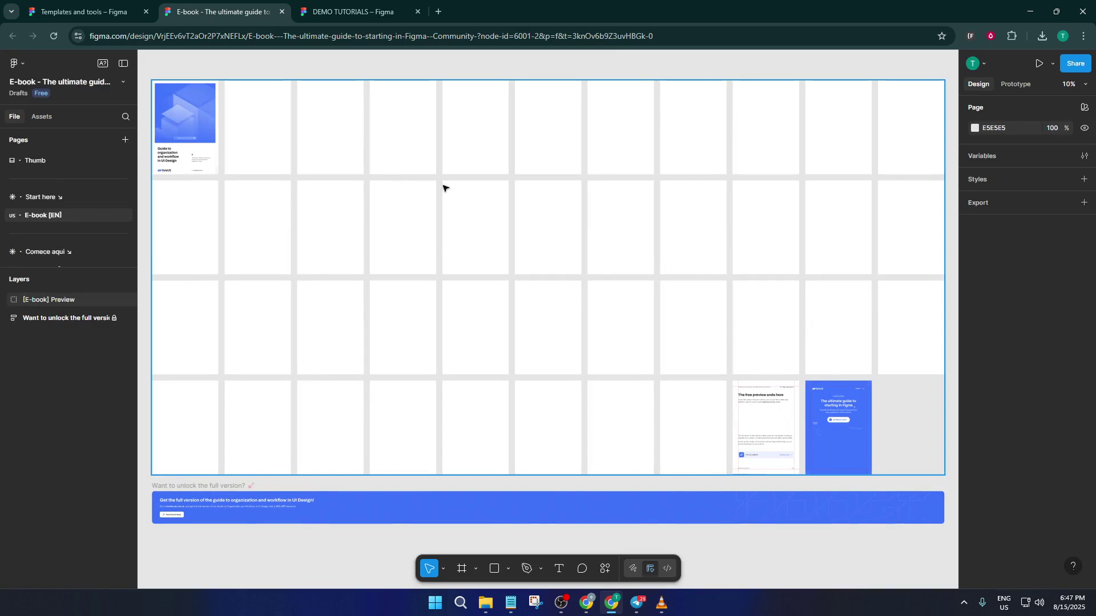
{"action": "scroll", "coordinate": [564, 188], "scroll_direction": "down", "scroll_amount": 1}
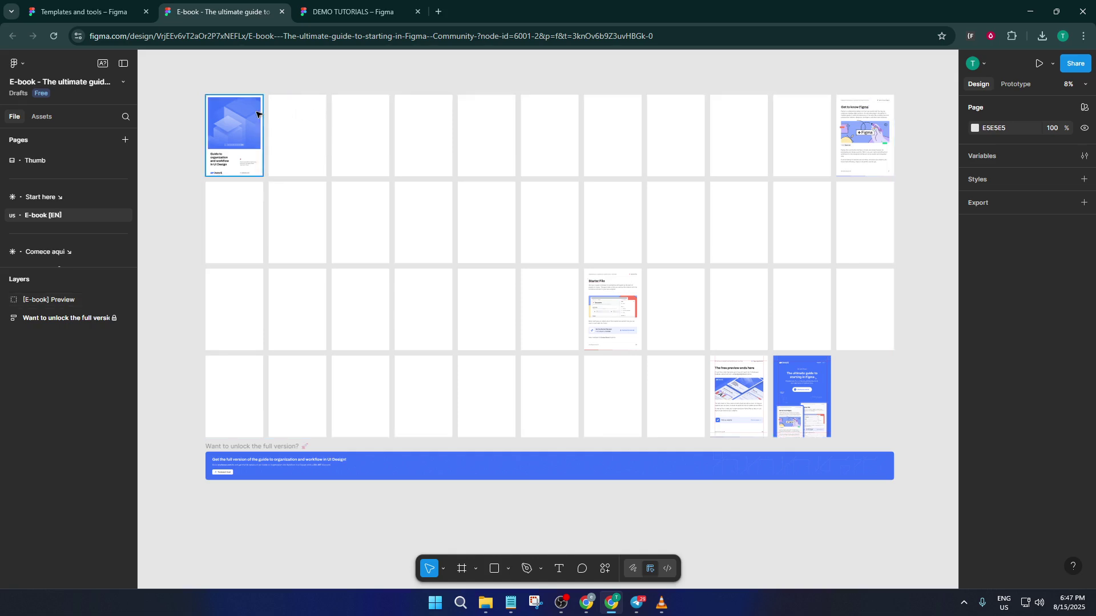
{"action": "scroll", "coordinate": [256, 114], "scroll_direction": "up", "scroll_amount": 8}
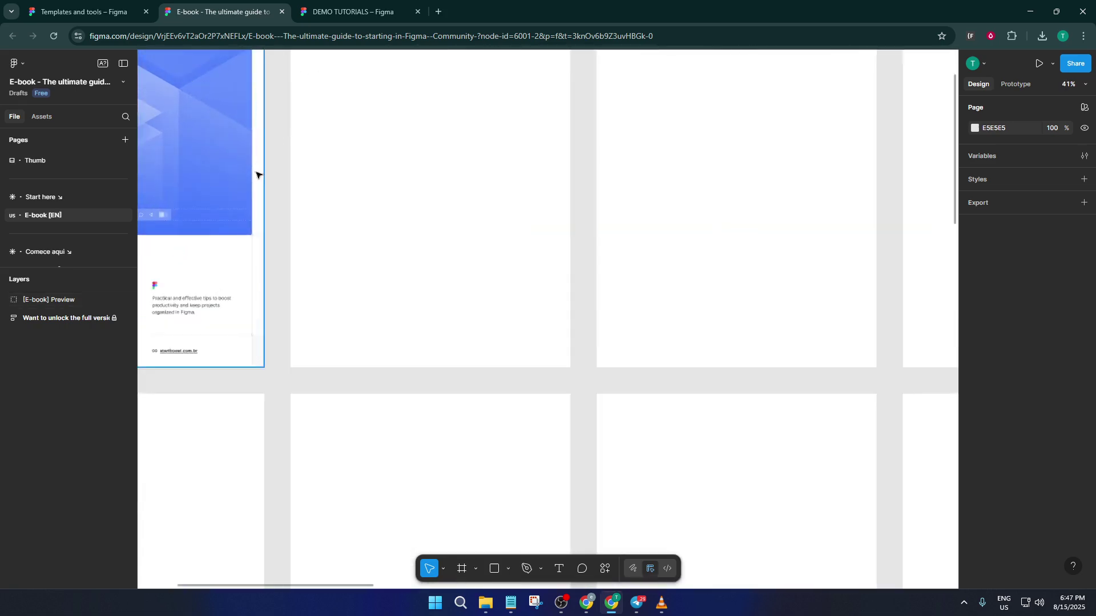
{"action": "scroll", "coordinate": [252, 195], "scroll_direction": "up", "scroll_amount": 2}
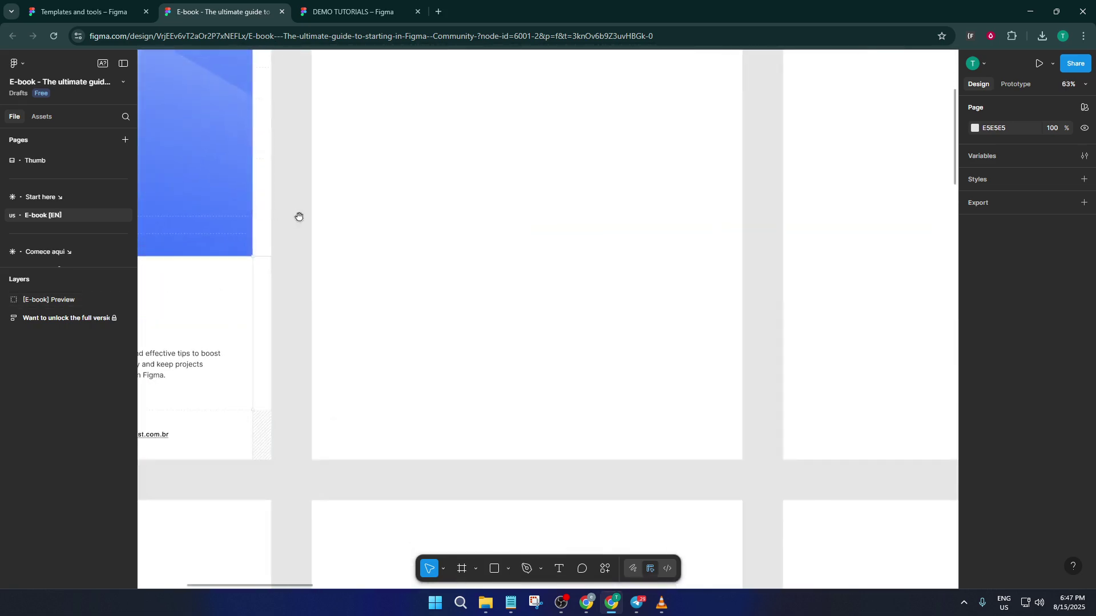
{"action": "left_click_drag", "start_coordinate": [299, 217], "coordinate": [670, 270]}
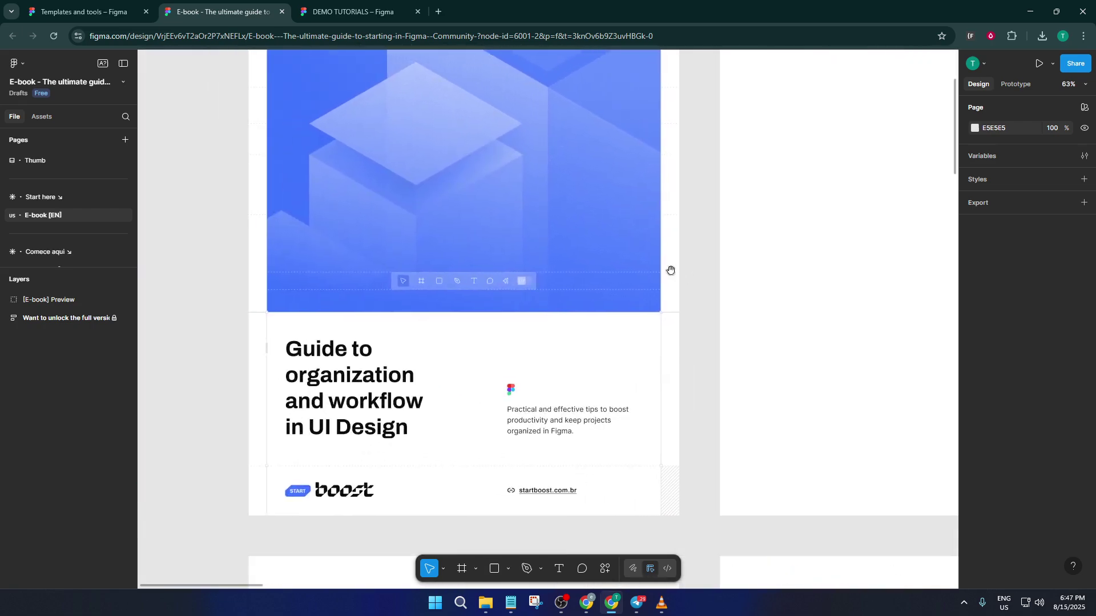
{"action": "left_click", "coordinate": [367, 371]}
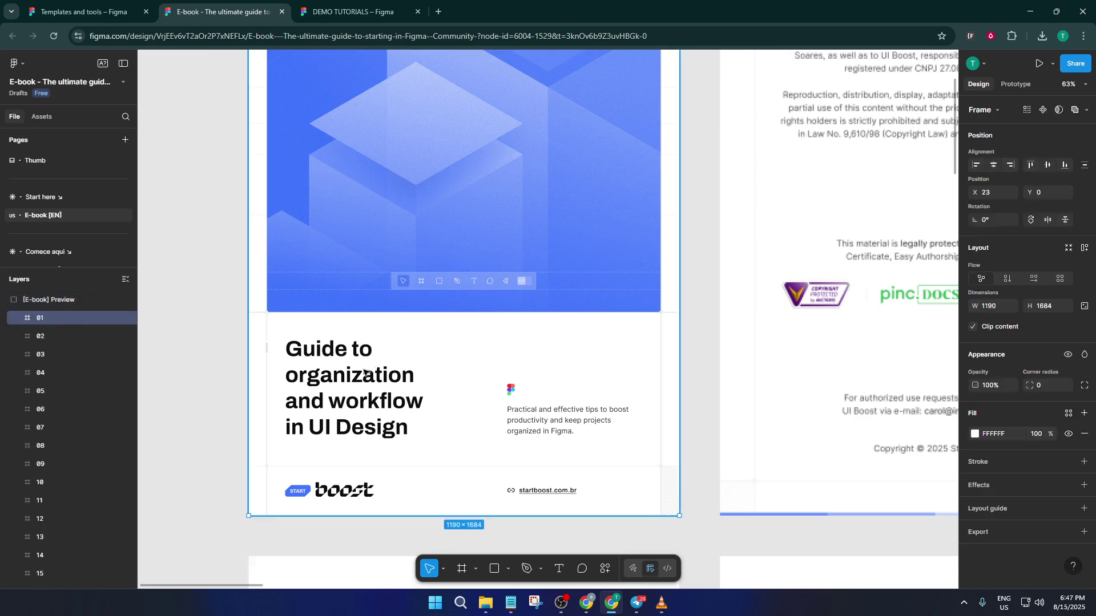
{"action": "left_click", "coordinate": [365, 374]}
{"action": "double_click", "coordinate": [363, 377]}
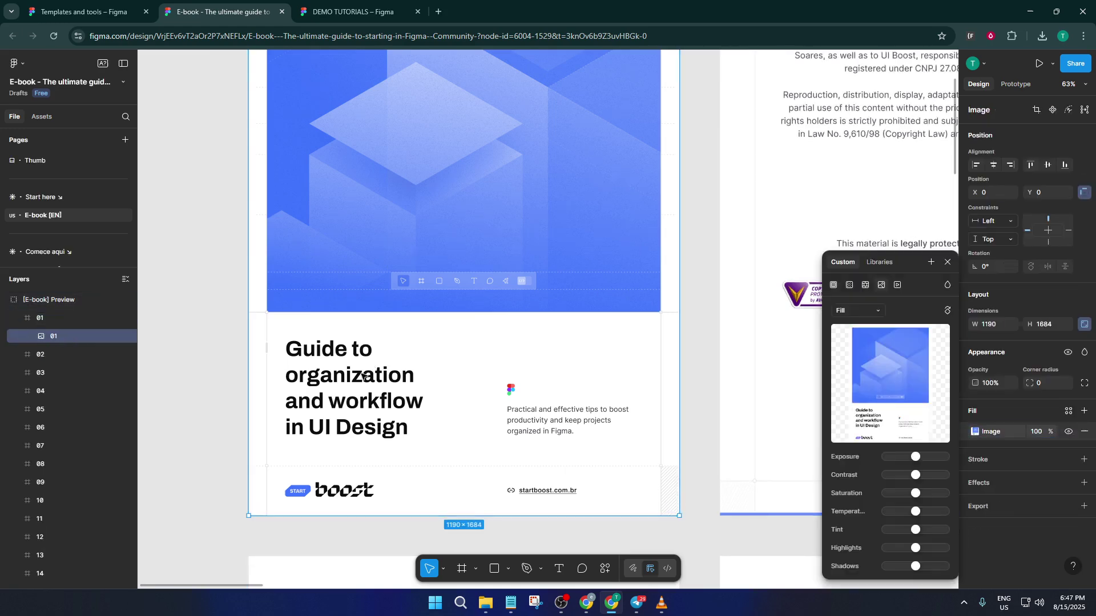
{"action": "scroll", "coordinate": [363, 377], "scroll_direction": "up", "scroll_amount": 4}
{"action": "scroll", "coordinate": [653, 219], "scroll_direction": "down", "scroll_amount": 2}
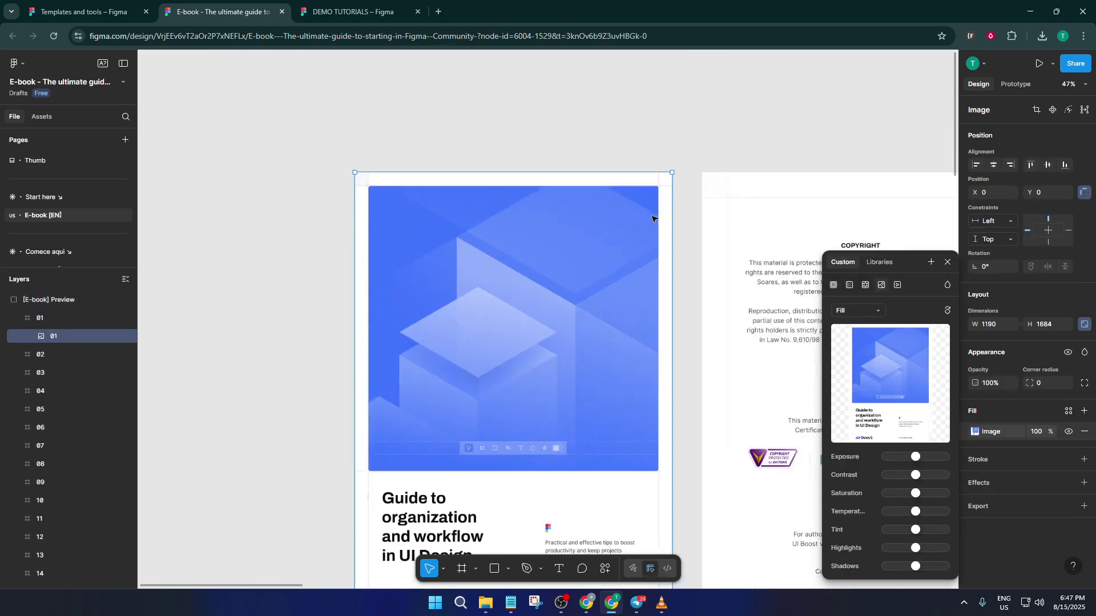
{"action": "scroll", "coordinate": [652, 218], "scroll_direction": "down", "scroll_amount": 2}
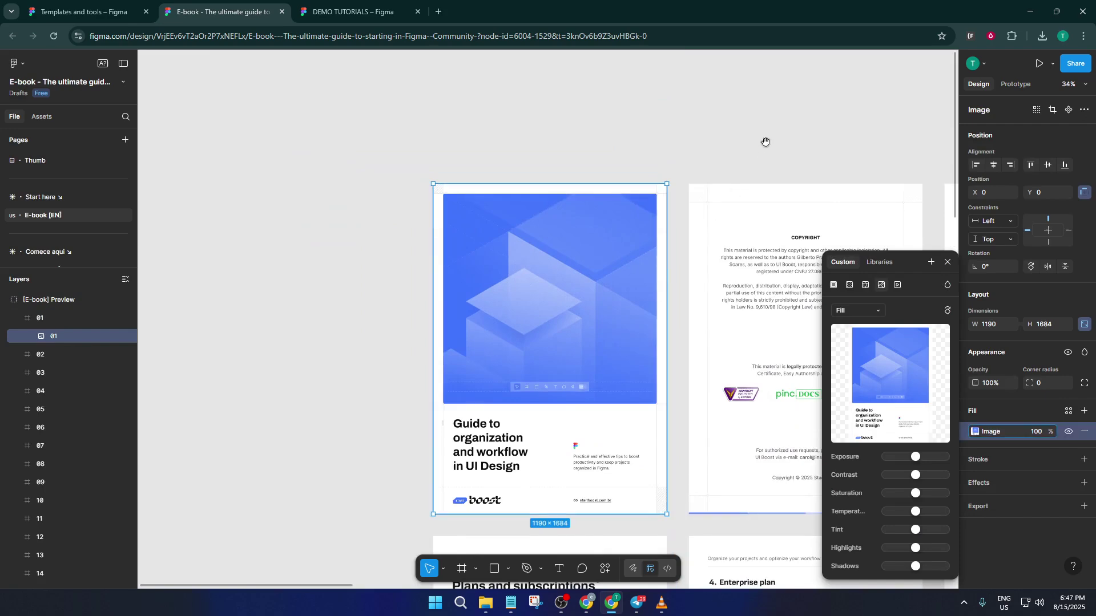
- Inspect the copyright, table of contents and Enterprise plan page images
{"action": "left_click_drag", "start_coordinate": [765, 142], "coordinate": [517, 114]}
{"action": "left_click", "coordinate": [573, 266]}
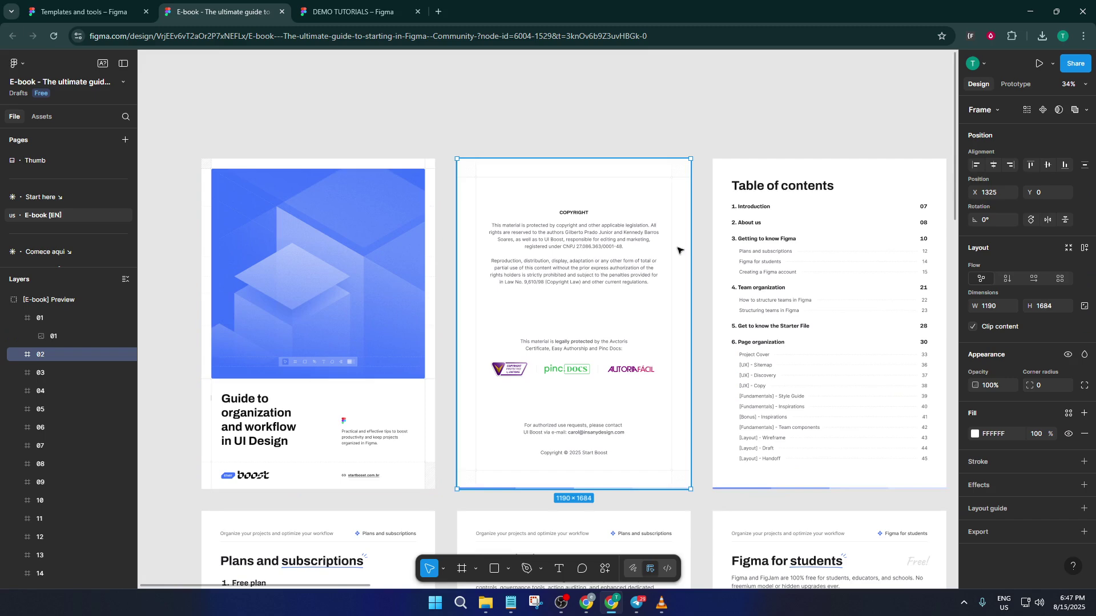
{"action": "double_click", "coordinate": [750, 191]}
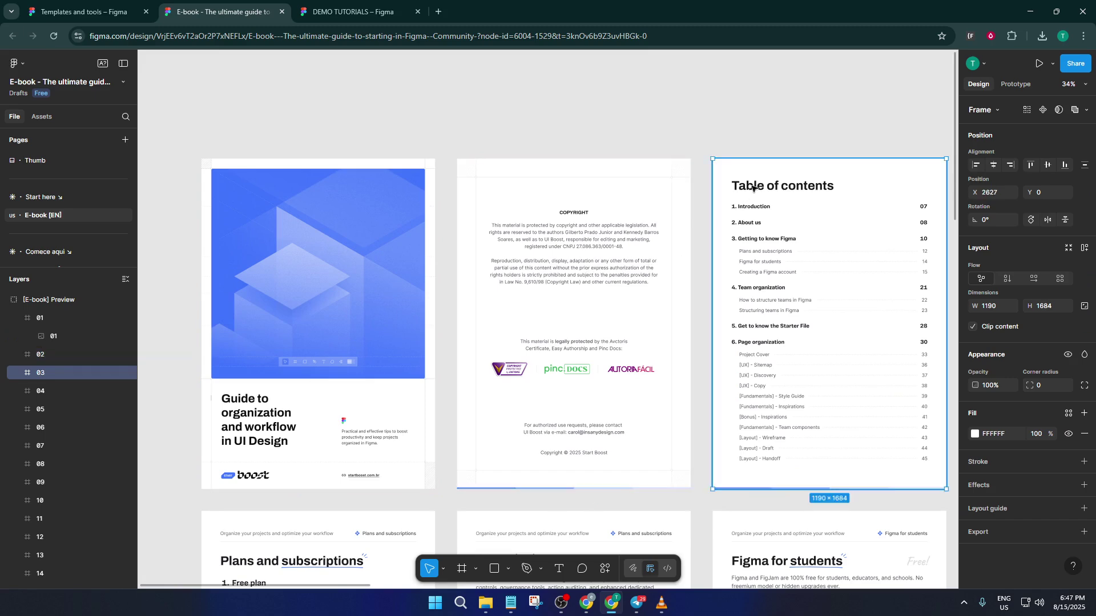
{"action": "left_click", "coordinate": [662, 260]}
{"action": "scroll", "coordinate": [699, 237], "scroll_direction": "down", "scroll_amount": 3}
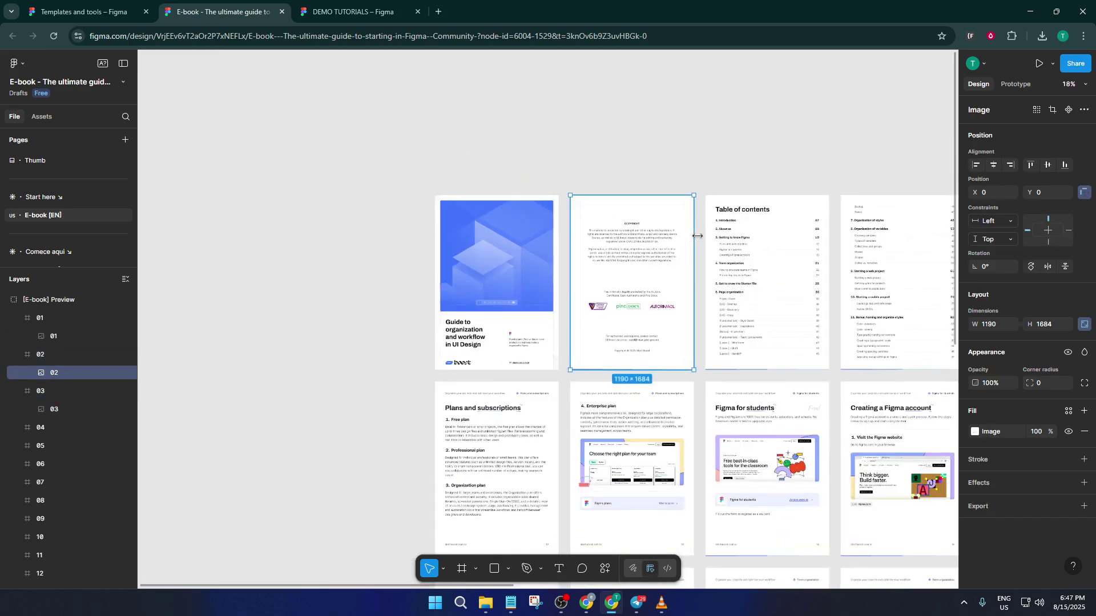
{"action": "scroll", "coordinate": [697, 228], "scroll_direction": "down", "scroll_amount": 2}
{"action": "left_click_drag", "start_coordinate": [696, 171], "coordinate": [420, 120]}
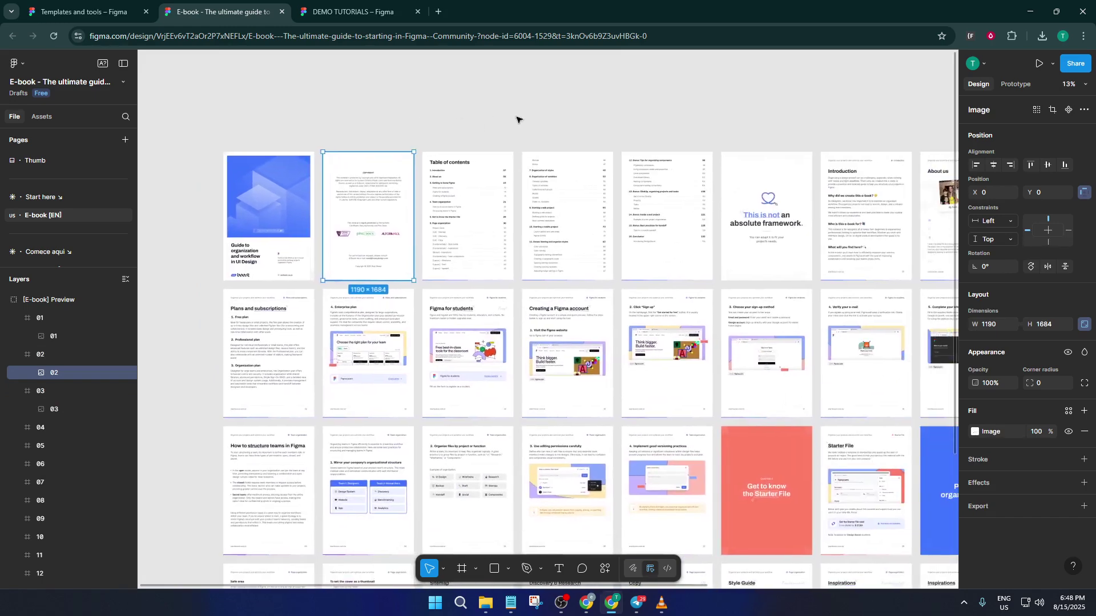
{"action": "left_click", "coordinate": [396, 334]}
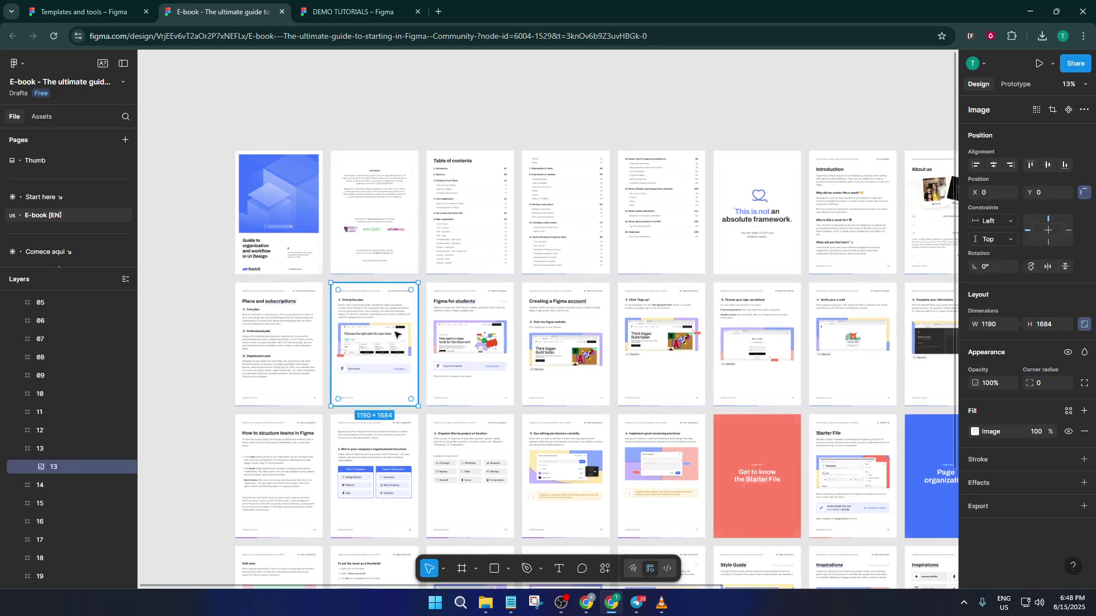
- Marquee-select the entire [E-book] Preview page grid, then move to the DEMO TUTORIALS file
{"action": "scroll", "coordinate": [542, 195], "scroll_direction": "down", "scroll_amount": 2}
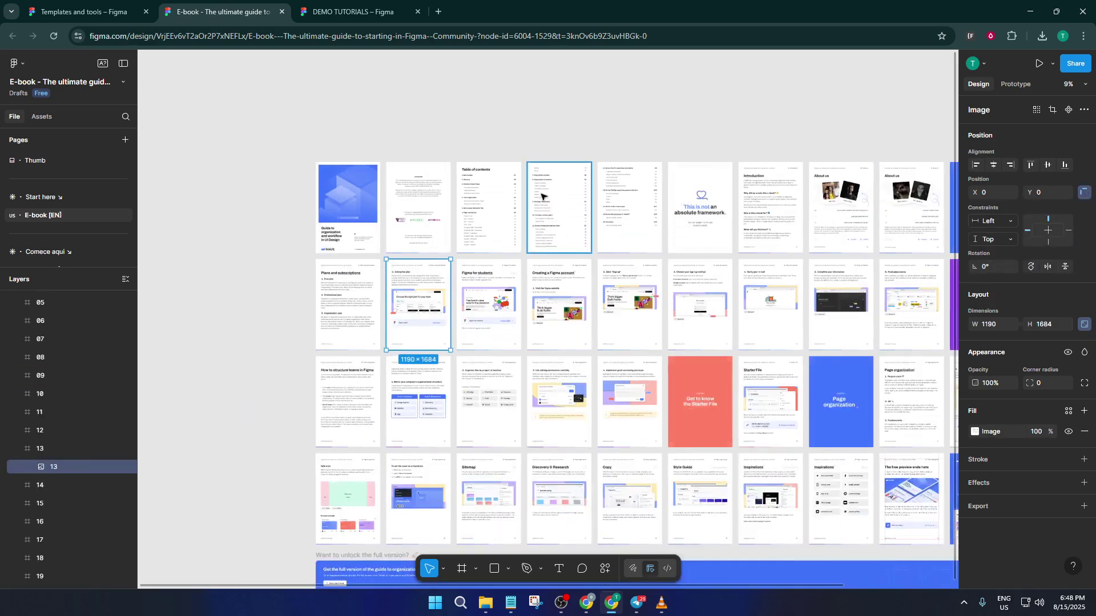
{"action": "scroll", "coordinate": [542, 195], "scroll_direction": "down", "scroll_amount": 1}
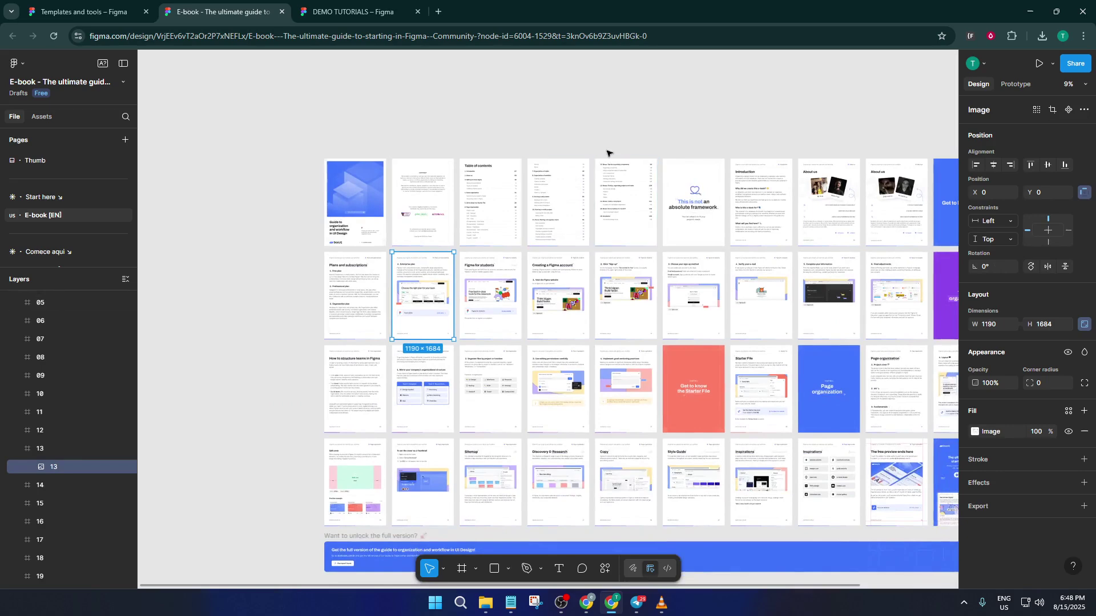
{"action": "scroll", "coordinate": [608, 153], "scroll_direction": "down", "scroll_amount": 1}
{"action": "left_click_drag", "start_coordinate": [609, 113], "coordinate": [465, 108]}
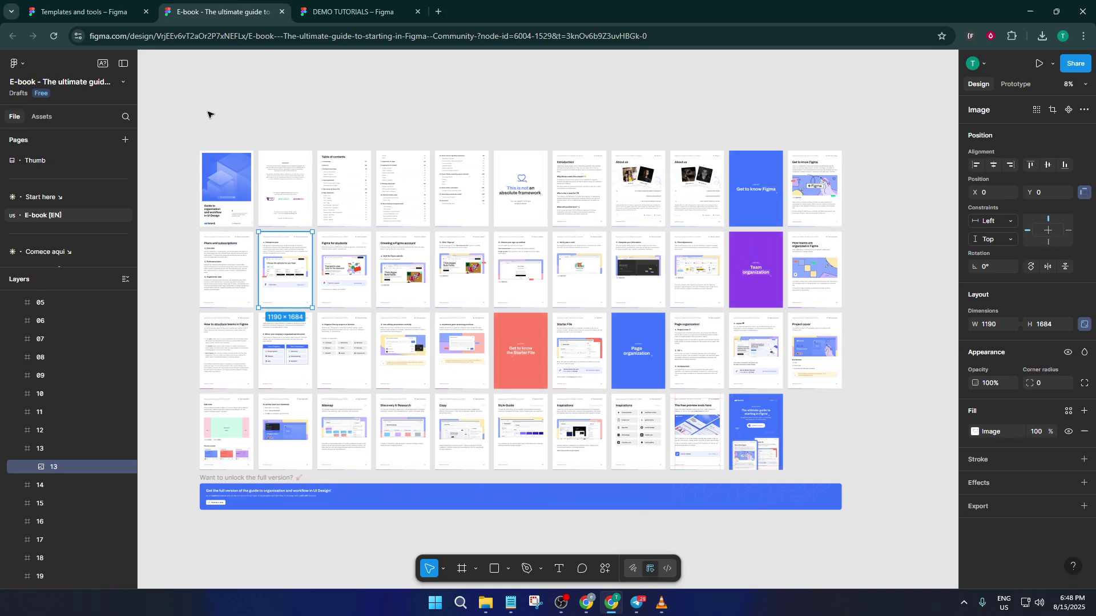
{"action": "left_click_drag", "start_coordinate": [195, 116], "coordinate": [853, 470]}
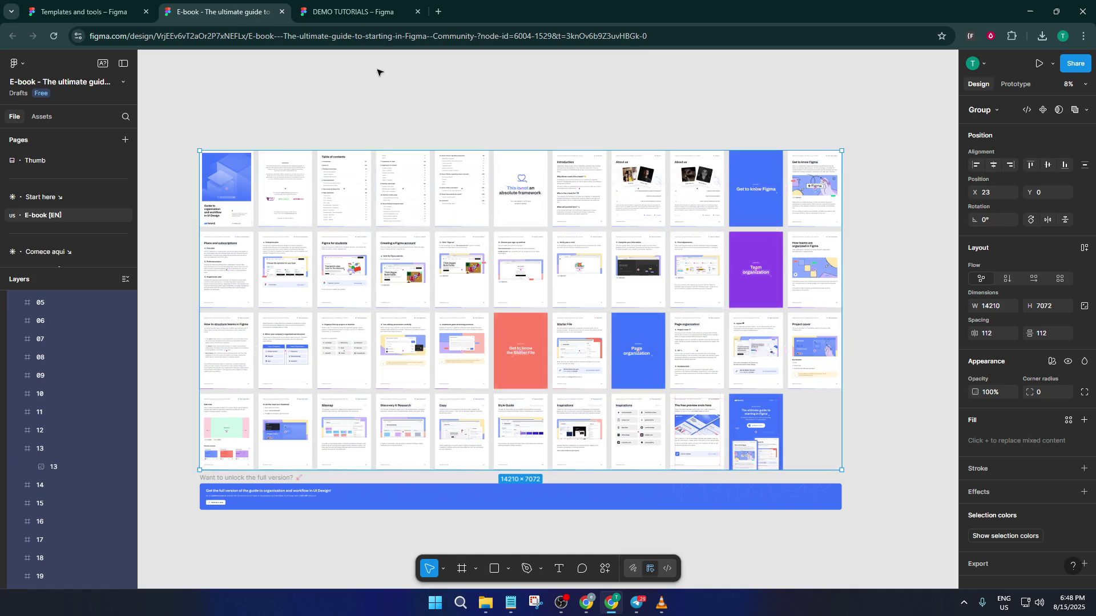
{"action": "left_click", "coordinate": [354, 14]}
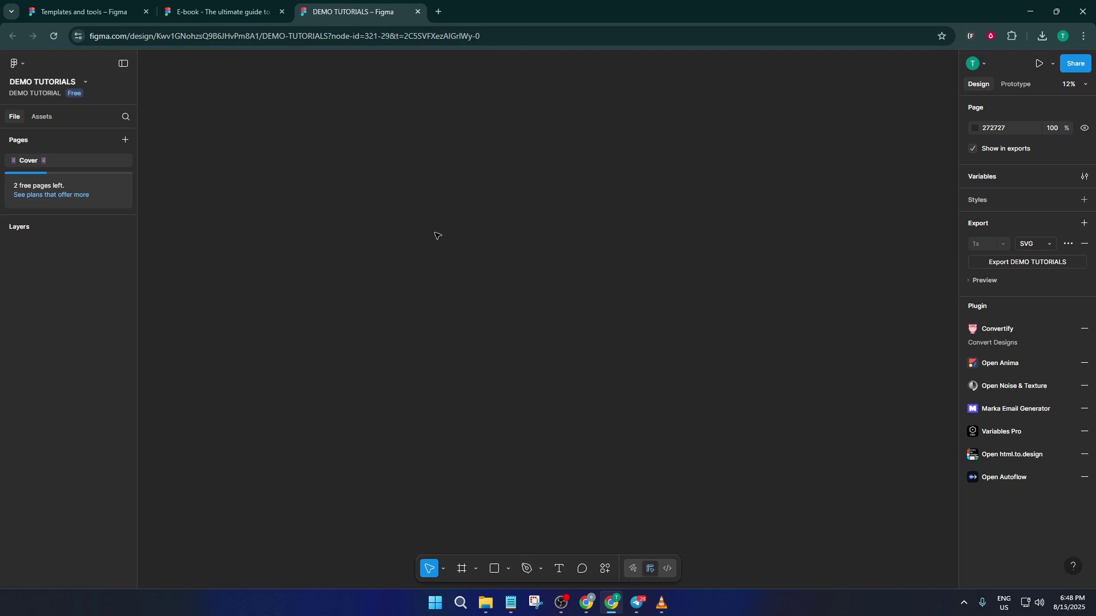
- Paste the [E-book] Preview group onto the Cover page and change its export format from PNG to PDF
{"action": "key", "text": "ctrl+v"}
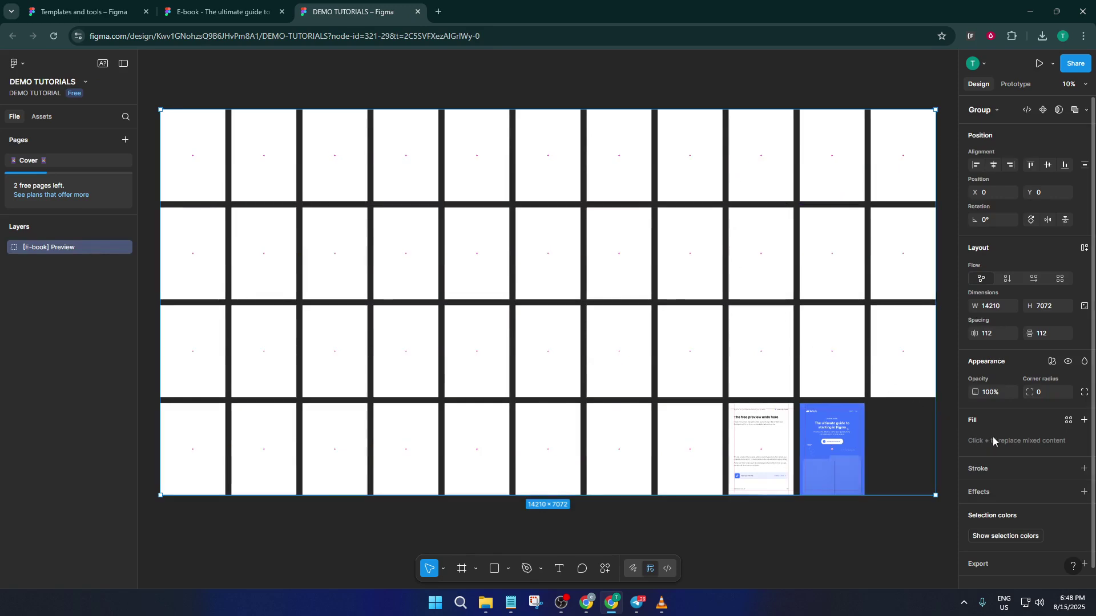
{"action": "scroll", "coordinate": [994, 437], "scroll_direction": "down", "scroll_amount": 1}
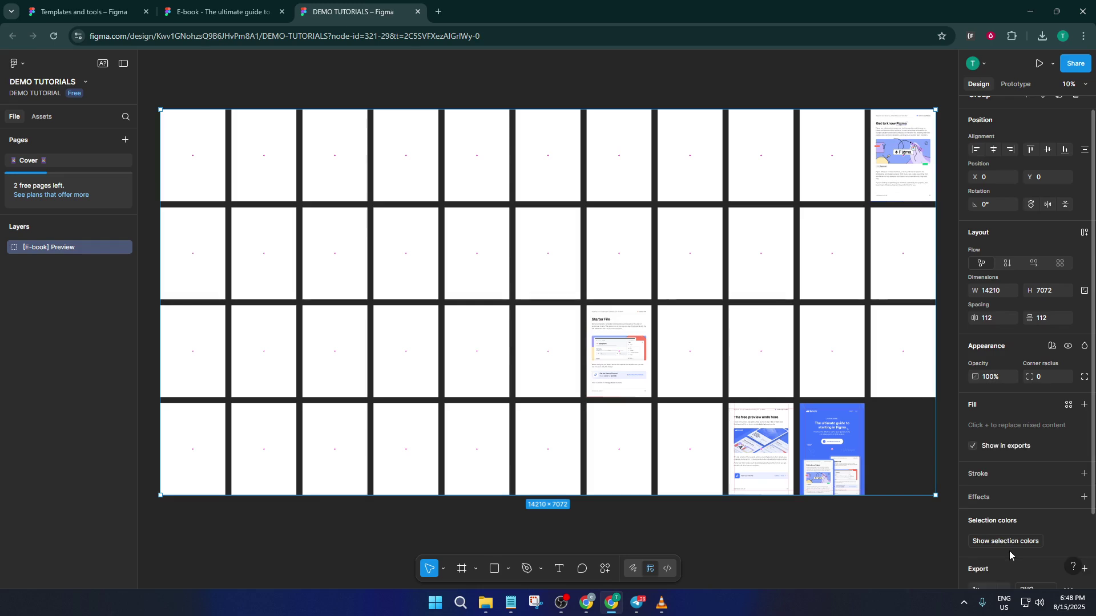
{"action": "scroll", "coordinate": [1019, 525], "scroll_direction": "down", "scroll_amount": 3}
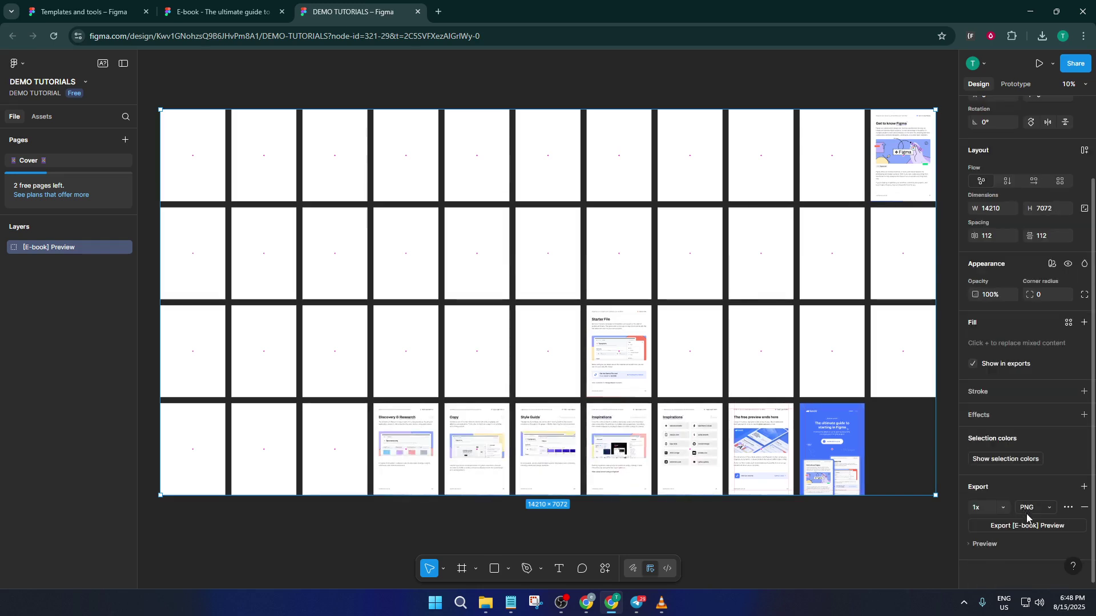
{"action": "left_click", "coordinate": [1040, 508]}
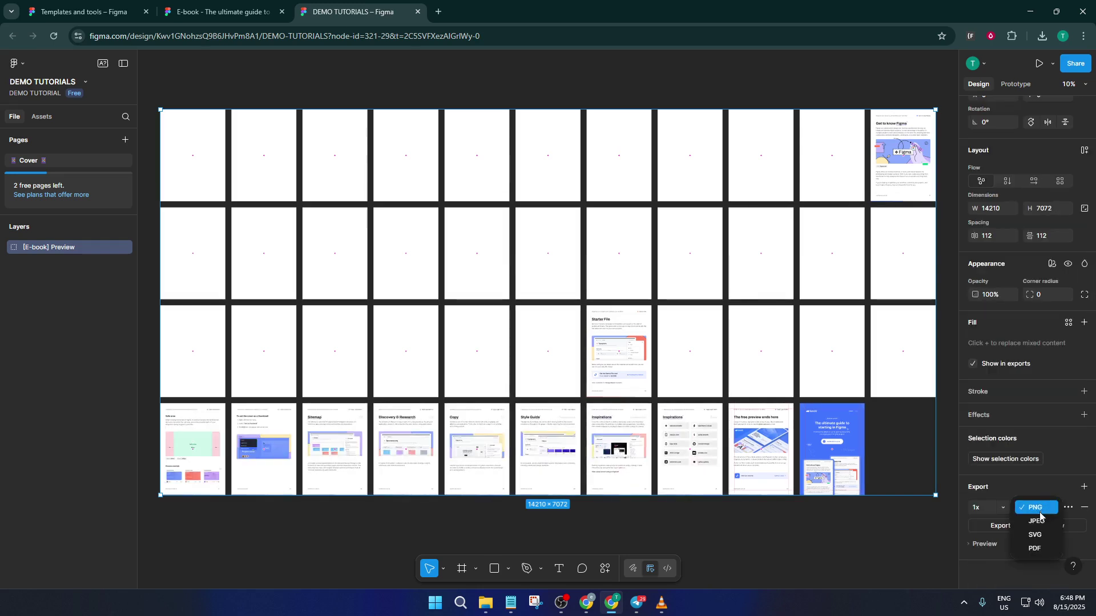
{"action": "left_click", "coordinate": [1037, 548]}
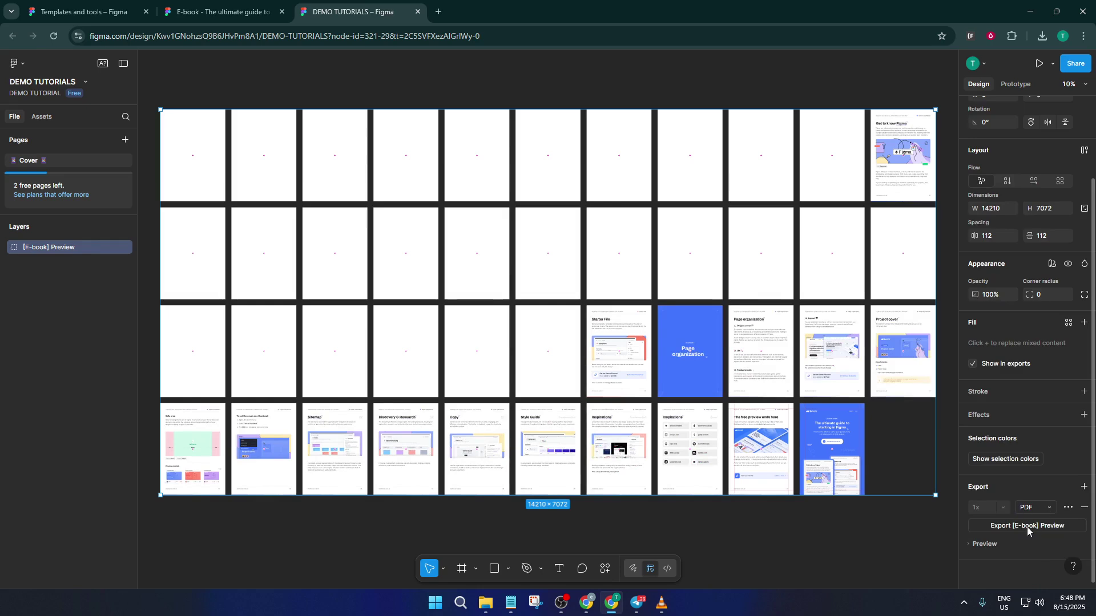